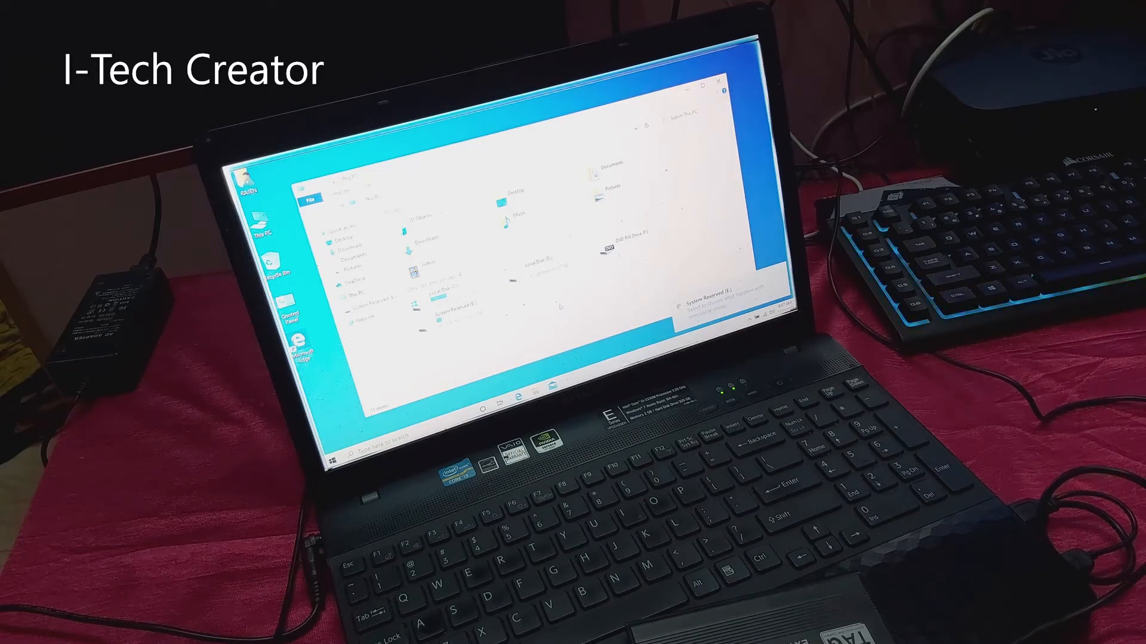
Step: Maximize File Explorer and browse into the System Reserved (E:) drive
key("super+Up")
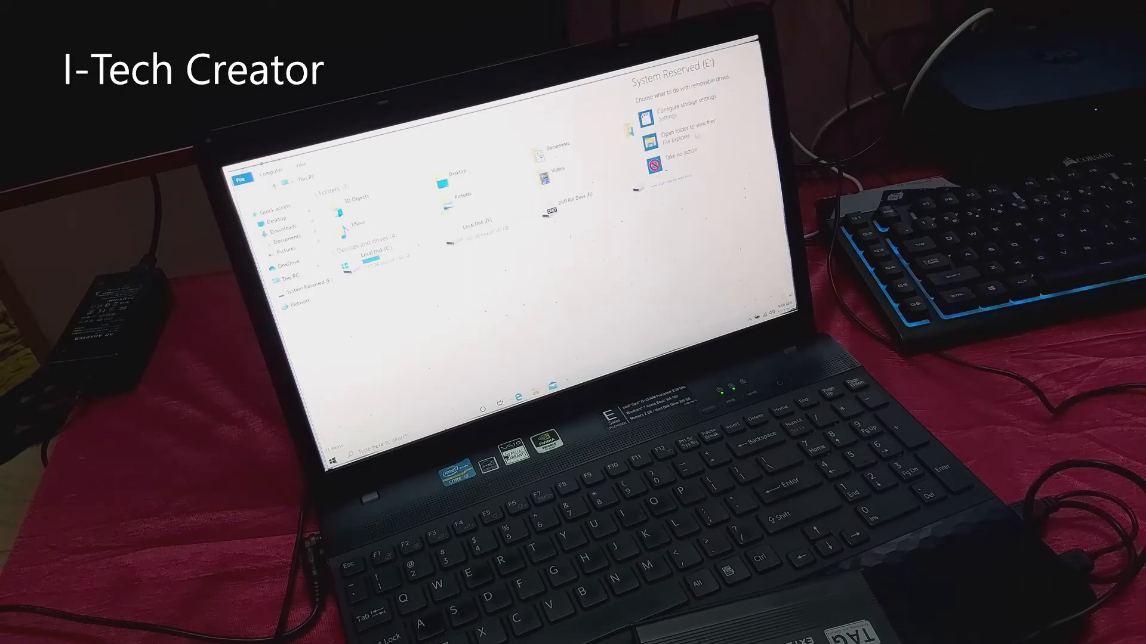
left_click(681, 135)
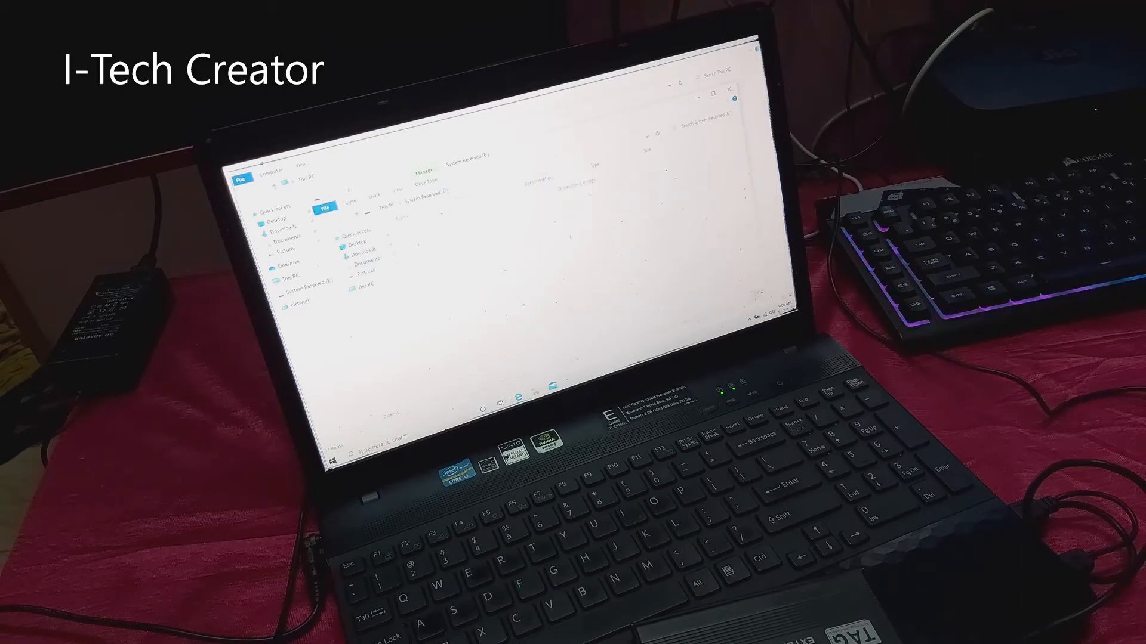
Step: Close both Explorer windows, leaving only the Windows desktop
left_click(728, 91)
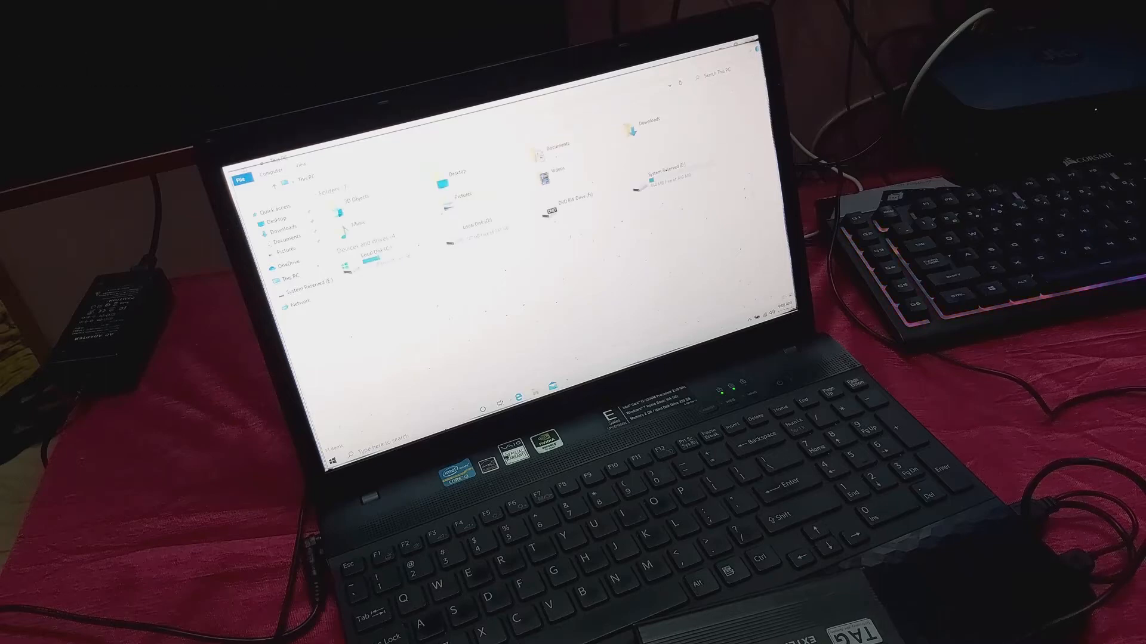
left_click(748, 43)
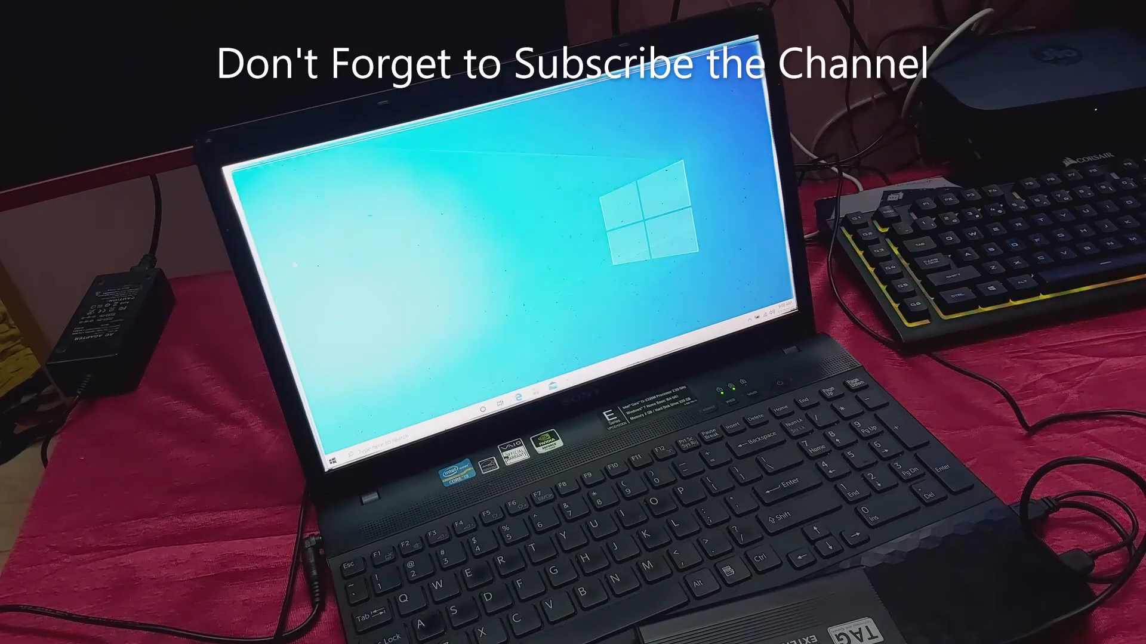